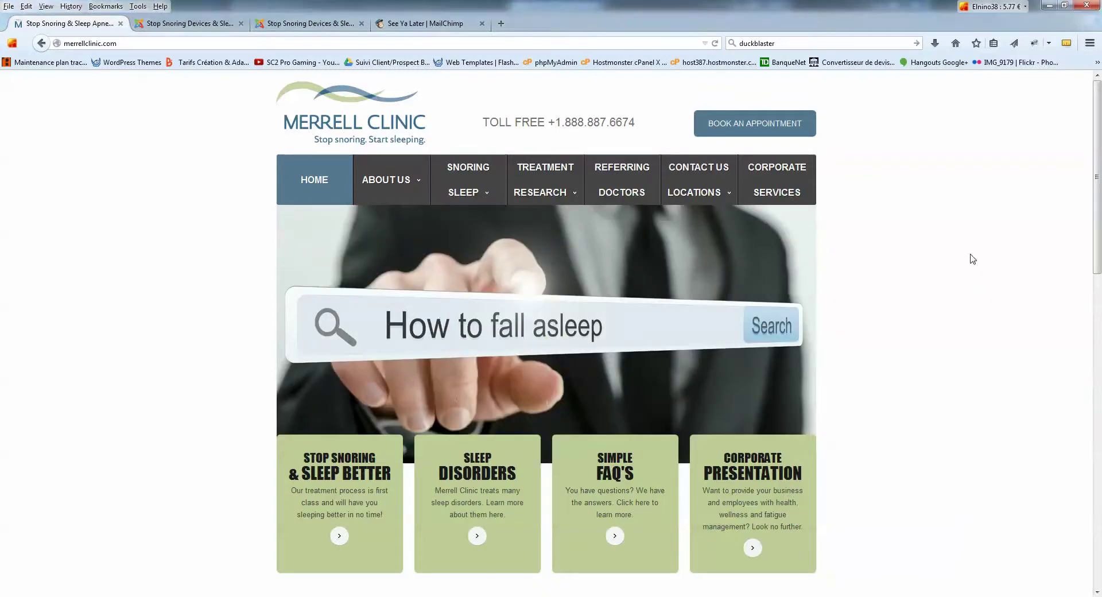
# Scroll down the clinic homepage to the Newsletter Signup form and focus its empty email field.
pyautogui.scroll(-4, 974, 263)
pyautogui.scroll(4, 972, 260)
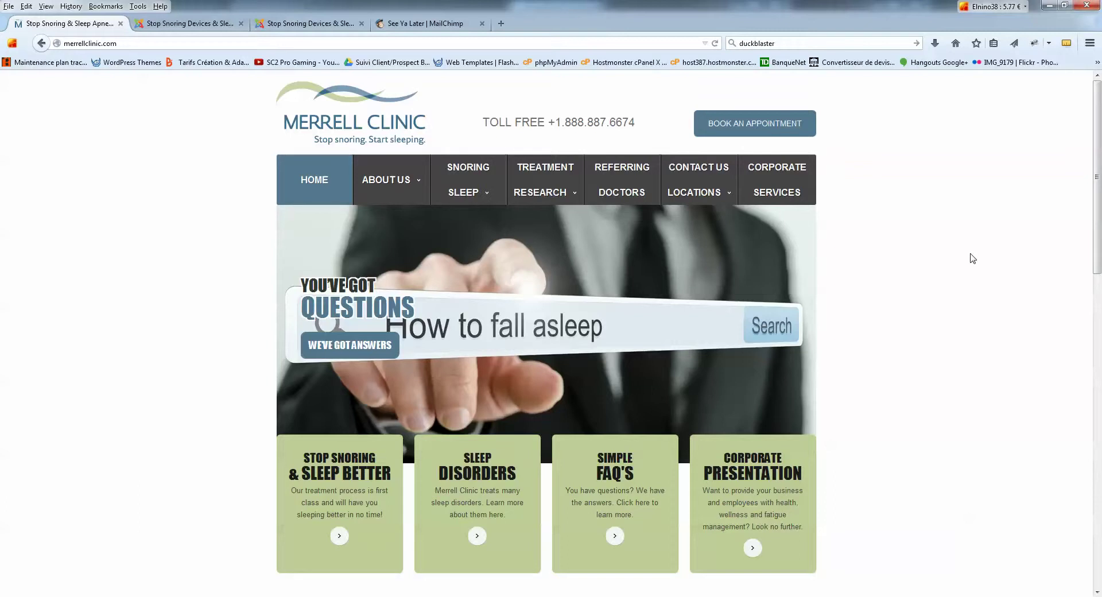
pyautogui.scroll(-10, 973, 258)
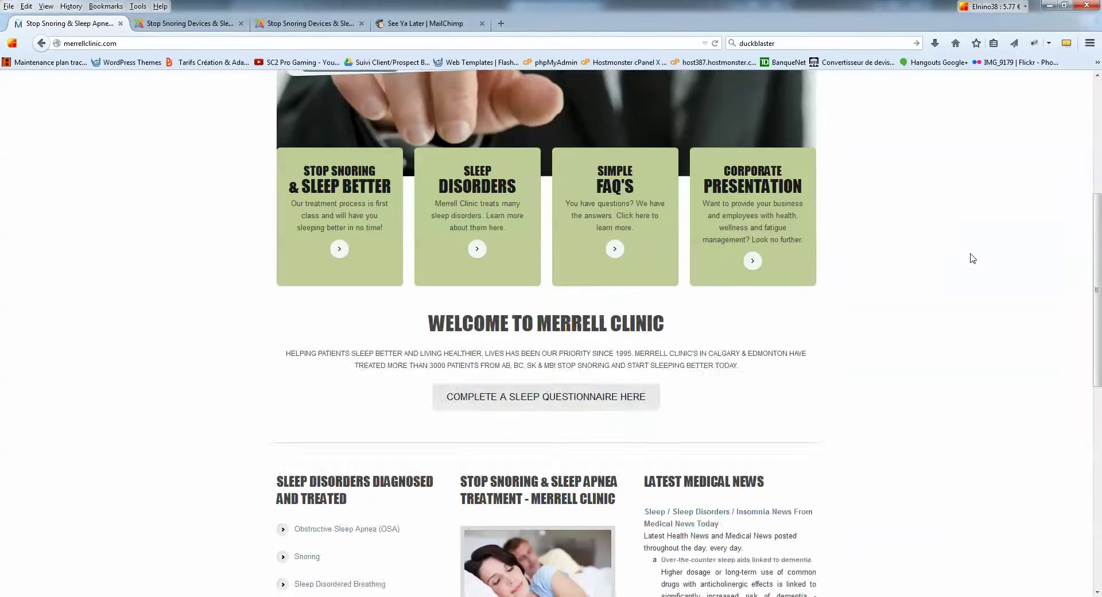
pyautogui.scroll(-5, 973, 259)
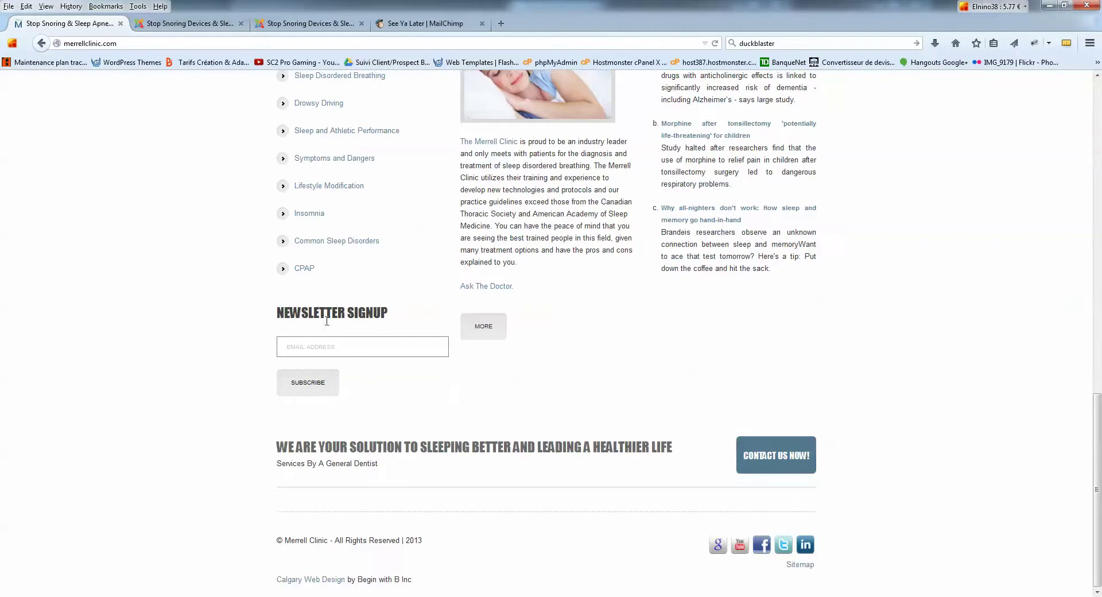
pyautogui.click(344, 342)
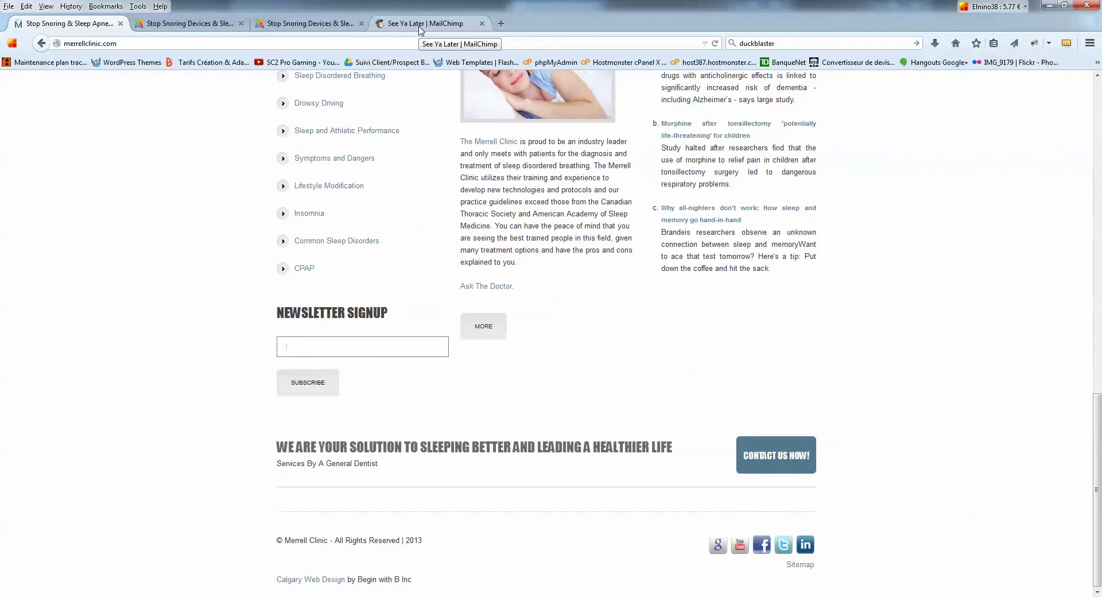
# In the MailChimp tab, trim the /see-ya-later/ address back to the mailchimp.com homepage.
pyautogui.click(419, 27)
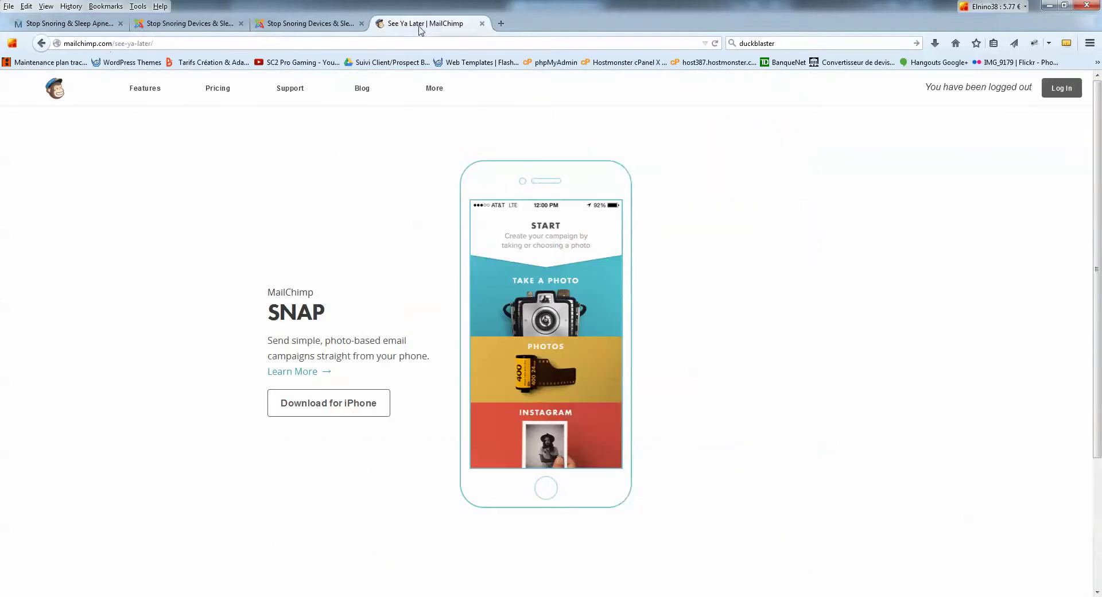
pyautogui.click(108, 43)
pyautogui.moveTo(112, 43); pyautogui.dragTo(336, 43)
pyautogui.press('BackSpace')
pyautogui.press('Return')
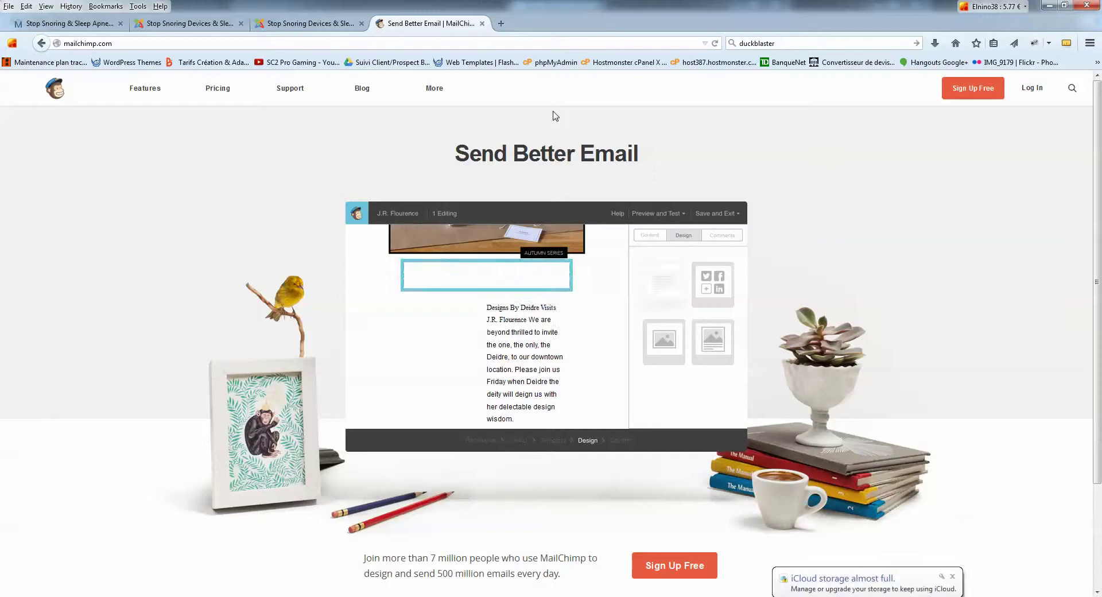
# Log in with the saved clinic username and skip the security update to reach the Dashboard.
pyautogui.click(1031, 88)
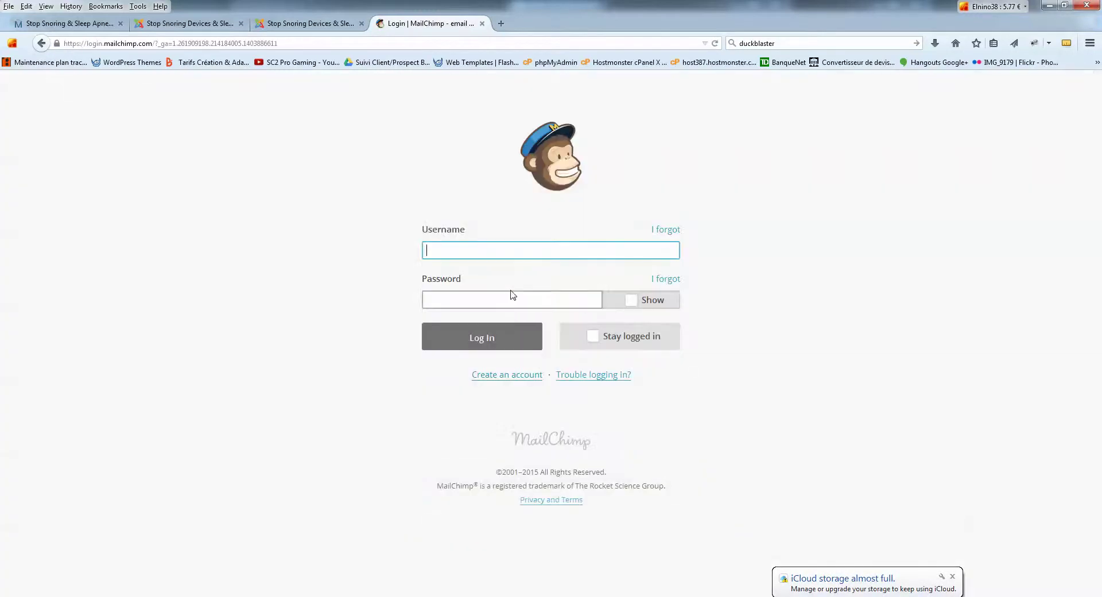
pyautogui.write('me')
pyautogui.click(505, 276)
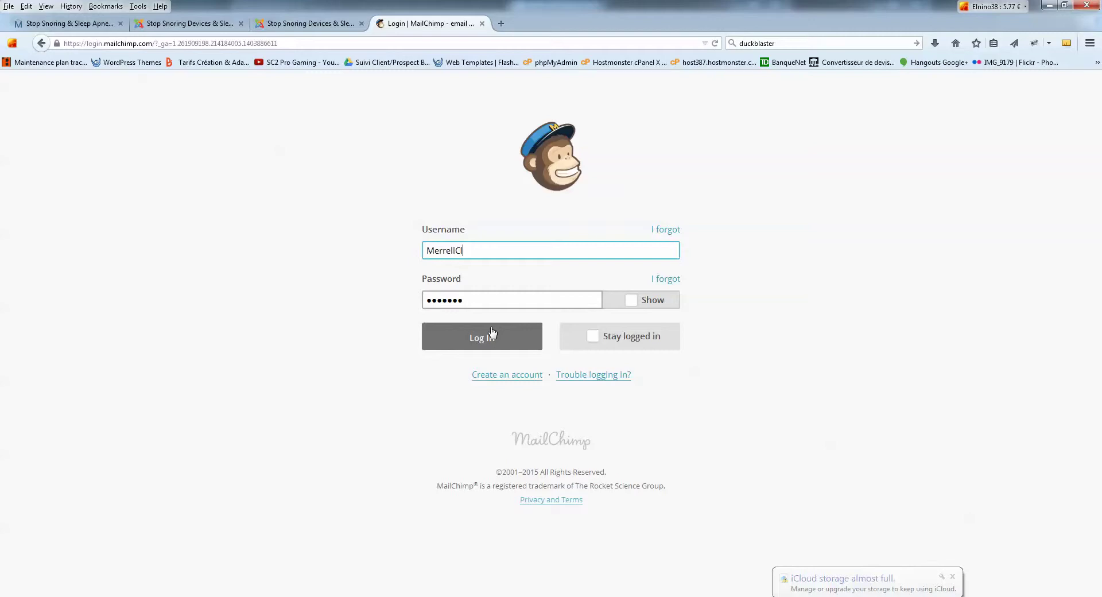
pyautogui.click(481, 342)
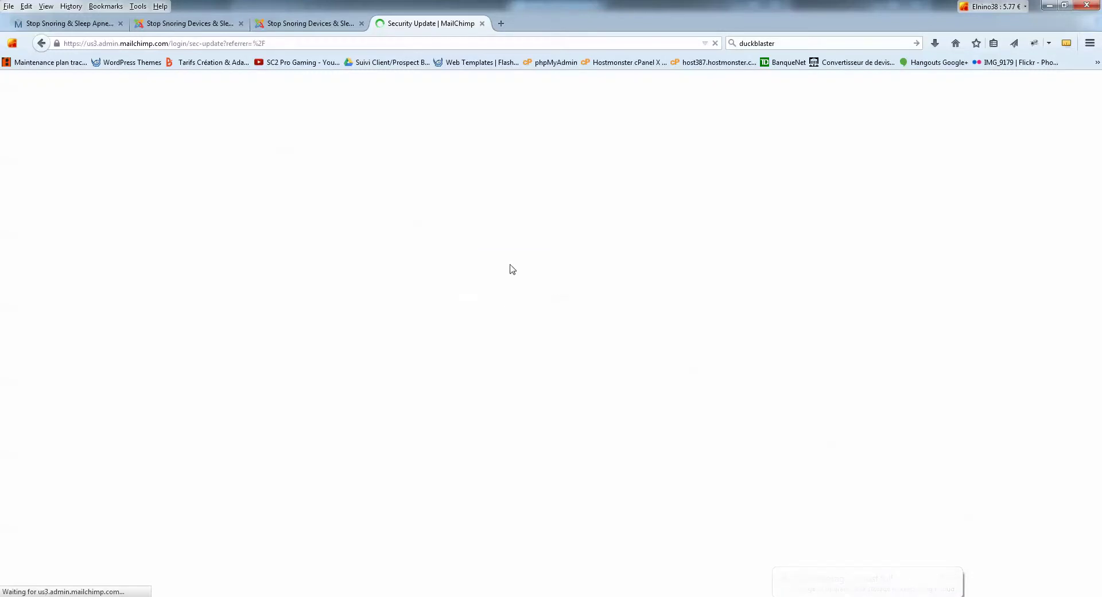
pyautogui.click(270, 346)
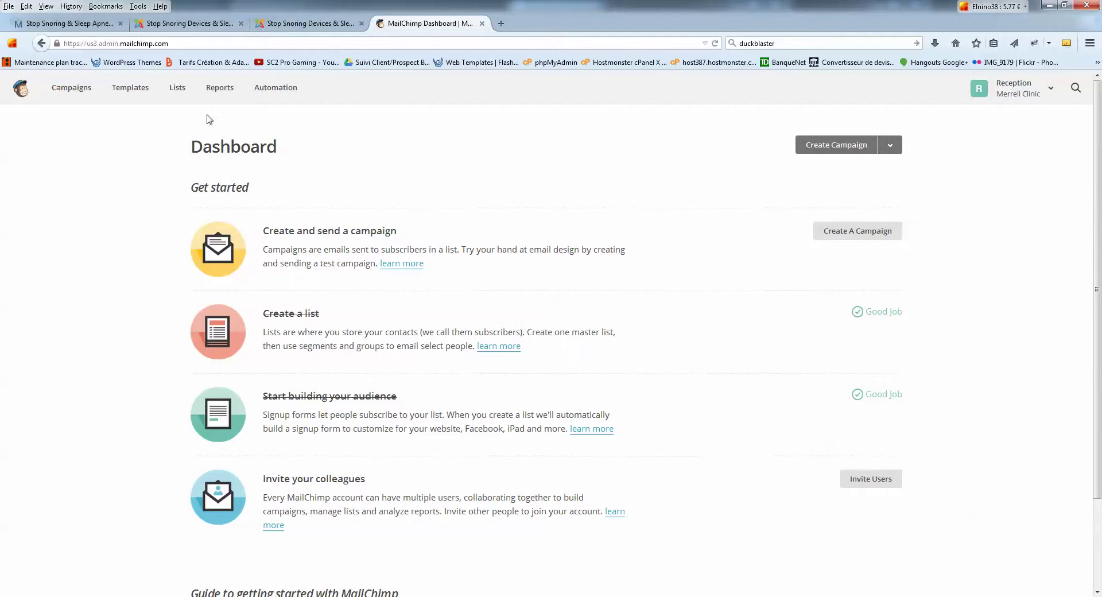
# Open Lists and check the Merrell Clinic Newsletter's 0 subscribers, briefly glancing at the clinic site.
pyautogui.click(181, 98)
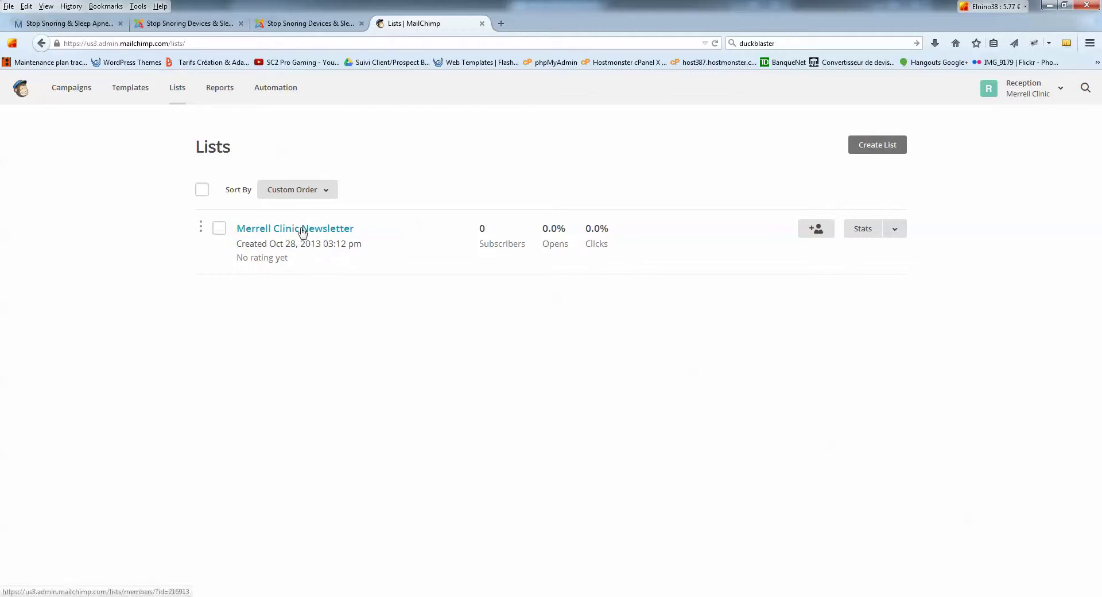
pyautogui.moveTo(482, 228); pyautogui.dragTo(528, 247)
pyautogui.click(483, 241)
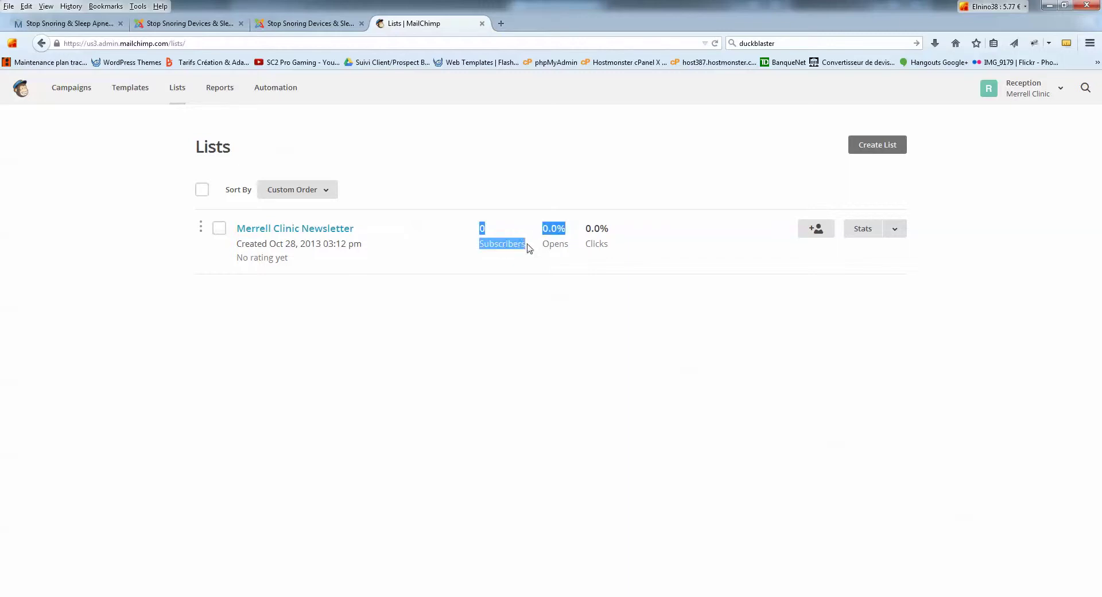
pyautogui.click(106, 25)
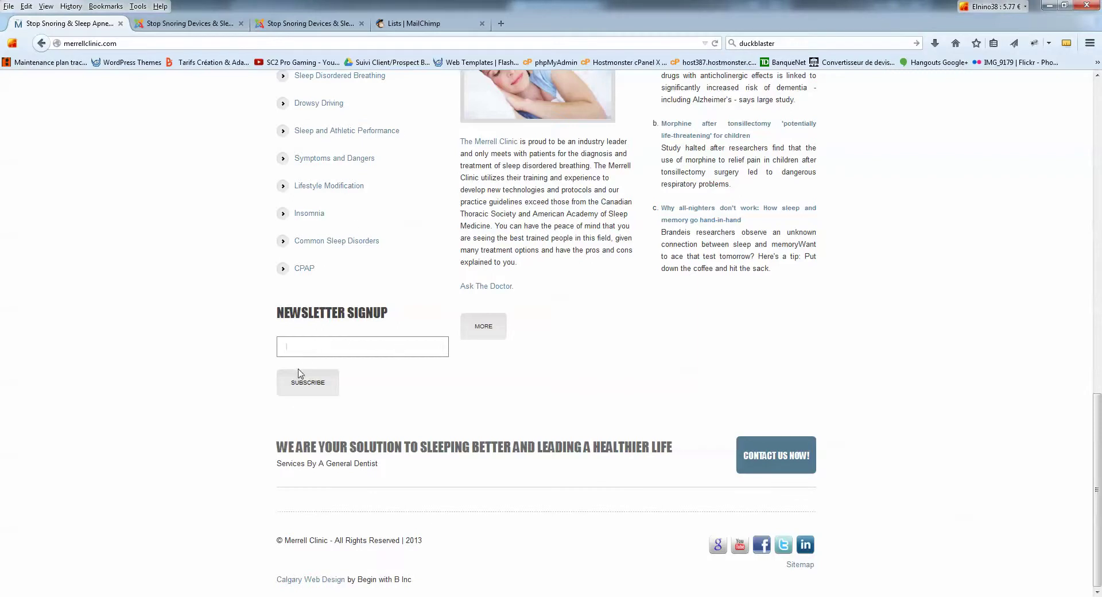
pyautogui.click(412, 24)
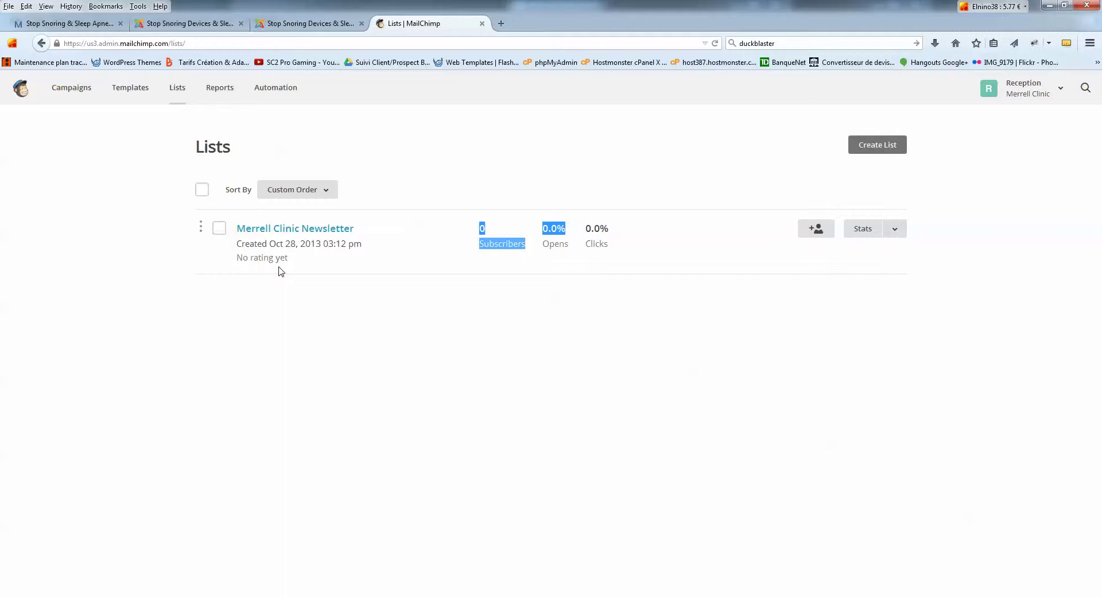
pyautogui.click(481, 229)
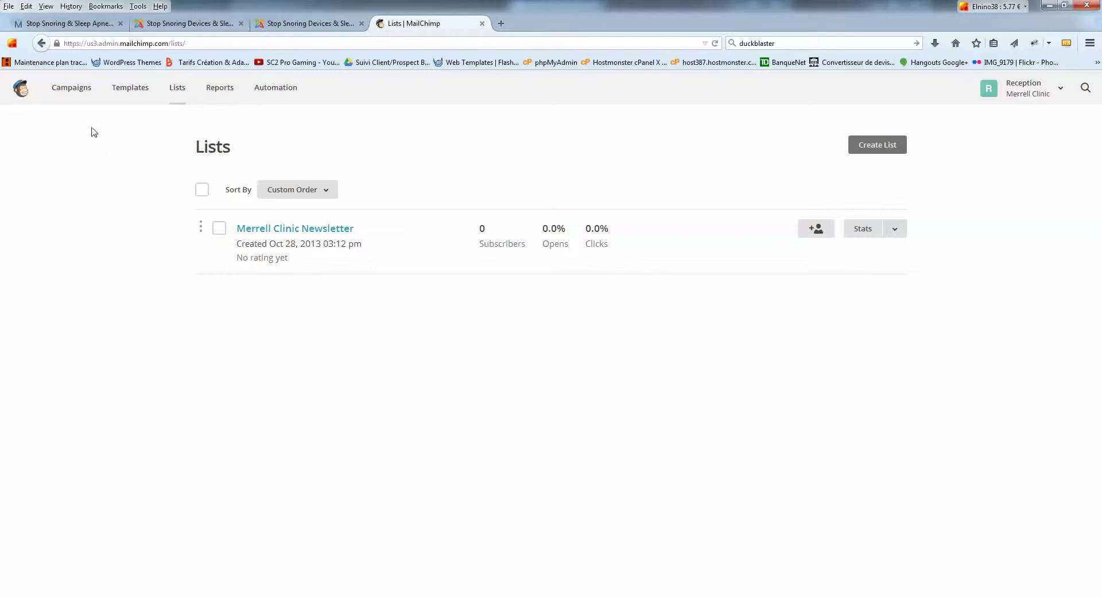
# Check the Campaigns page shows no campaigns sent, then return to the Merrell Clinic website.
pyautogui.click(82, 93)
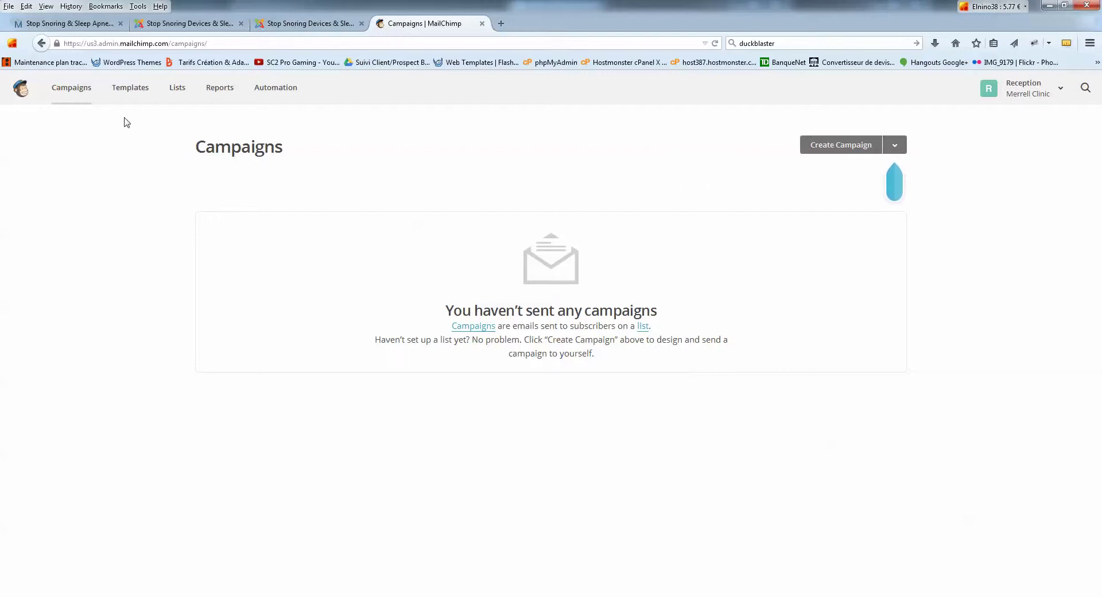
pyautogui.click(107, 33)
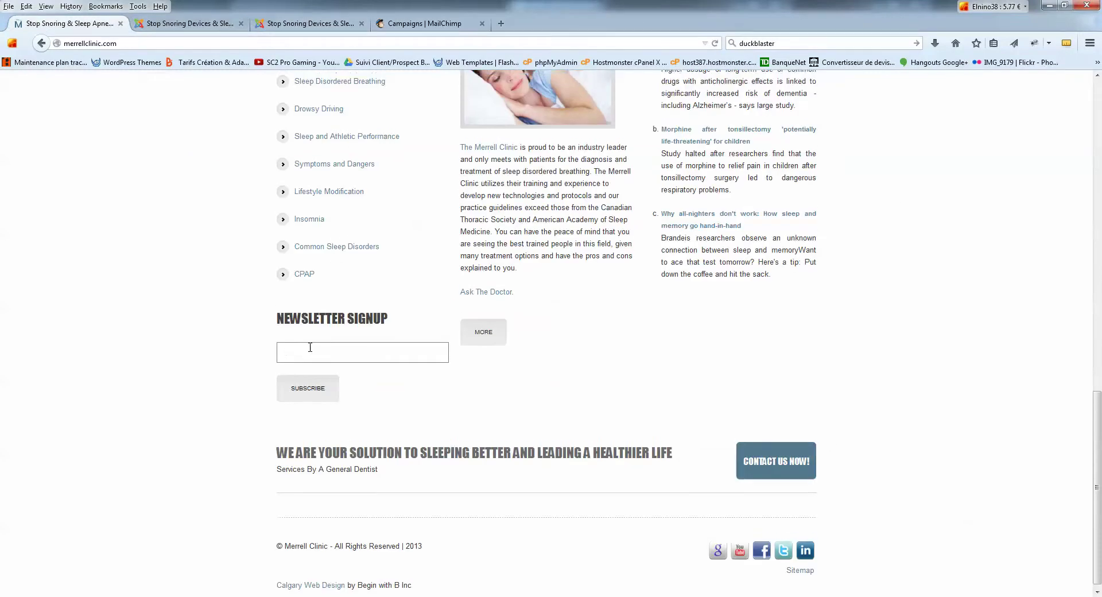
# Open the appointment request form and answer NO to the e-mail list consent question.
pyautogui.scroll(15, 309, 346)
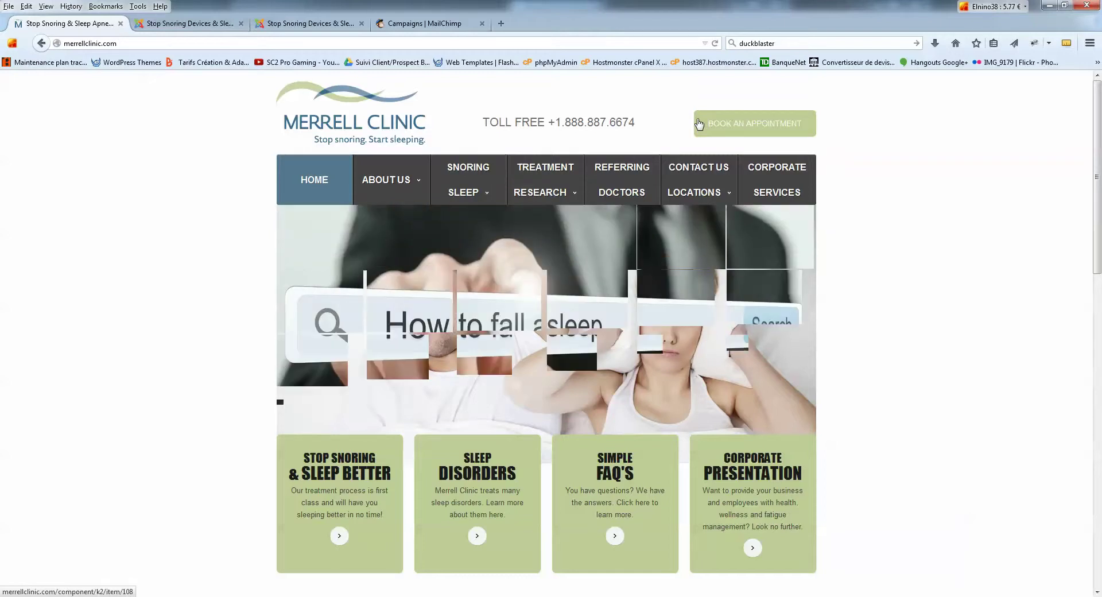
pyautogui.click(778, 129)
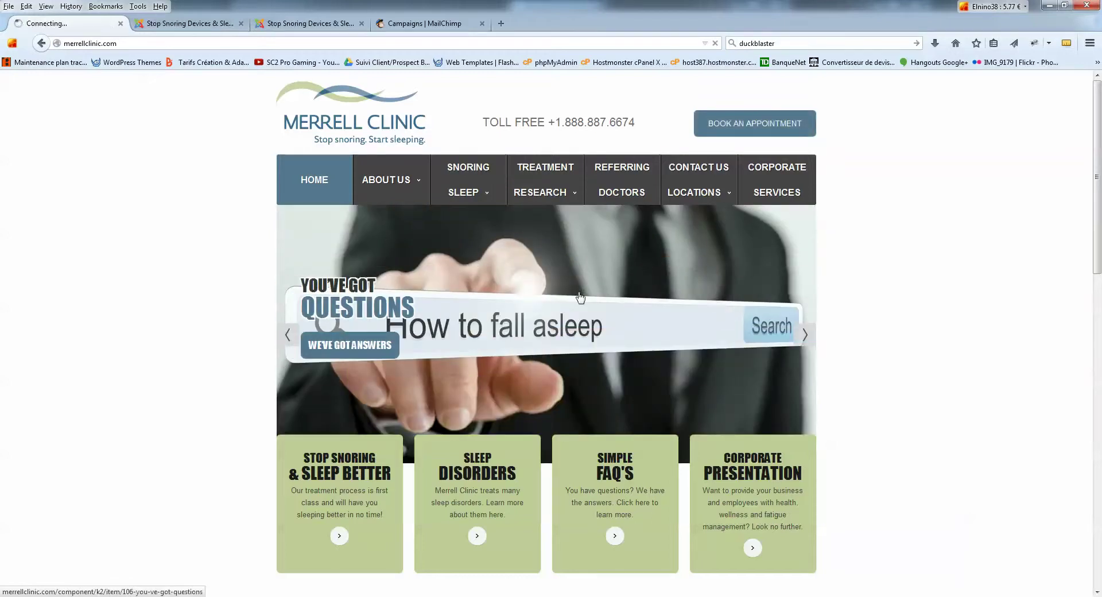
pyautogui.scroll(-10, 739, 358)
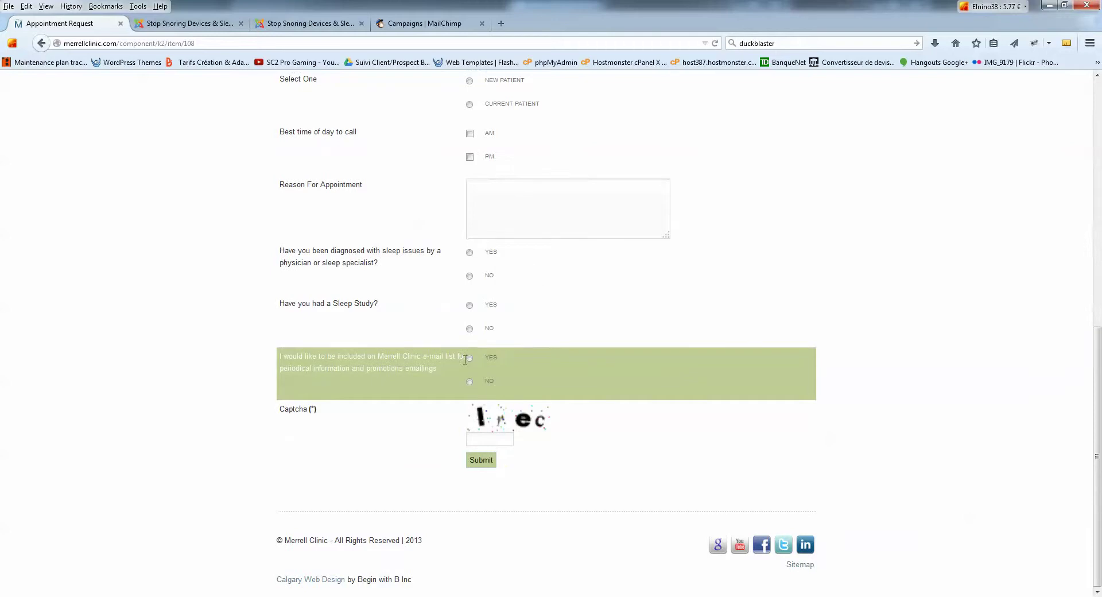
pyautogui.moveTo(288, 358); pyautogui.dragTo(461, 361)
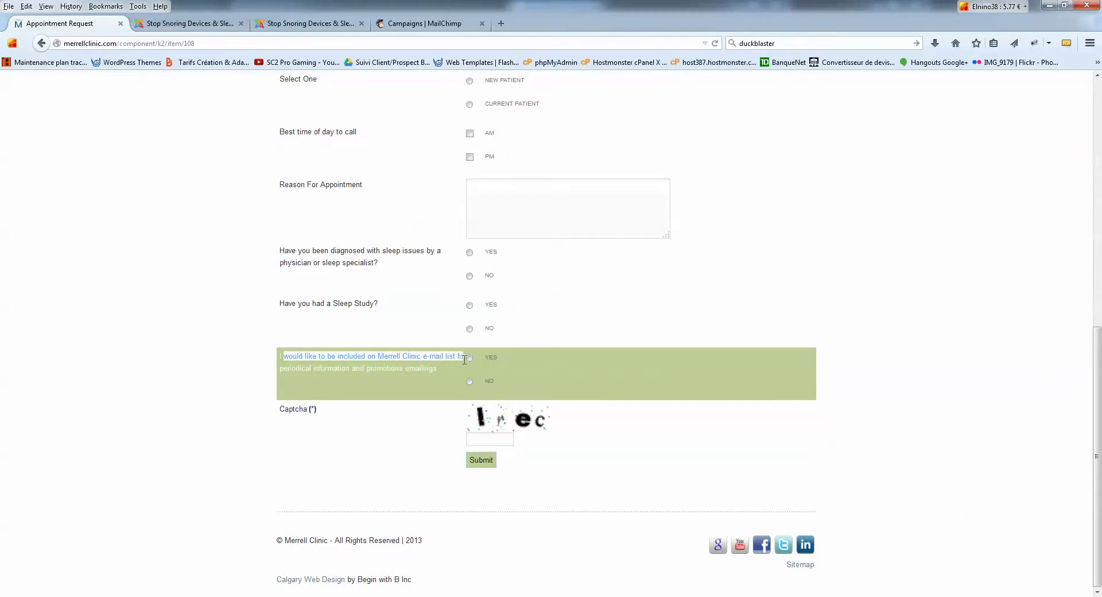
pyautogui.click(470, 381)
pyautogui.moveTo(441, 370); pyautogui.dragTo(283, 355)
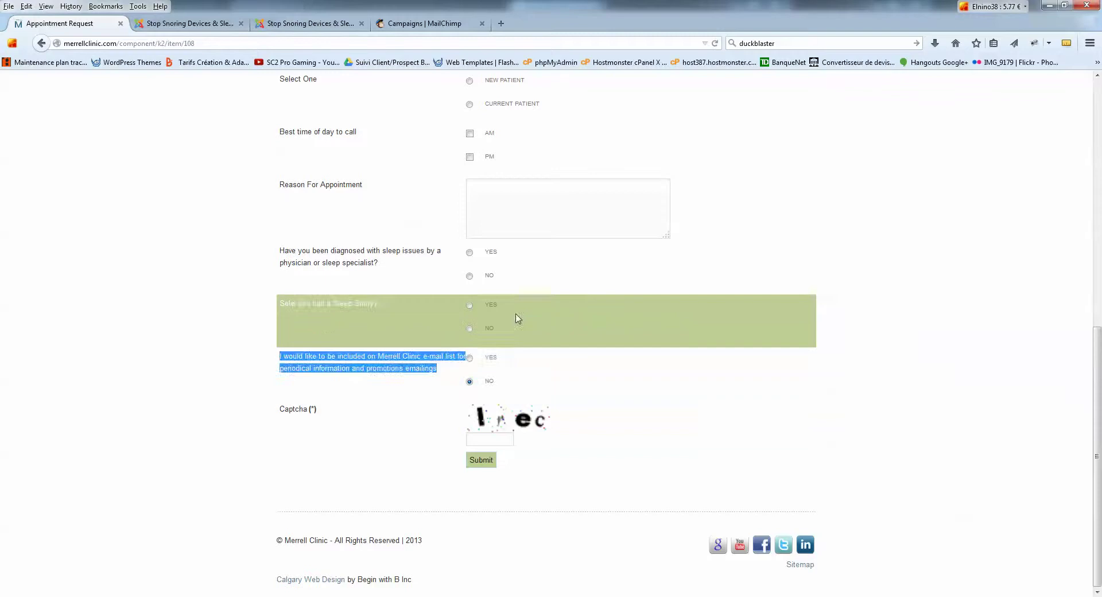
# Switch the e-mail list answer to YES and back to NO, then bring up Outlook.
pyautogui.scroll(10, 622, 208)
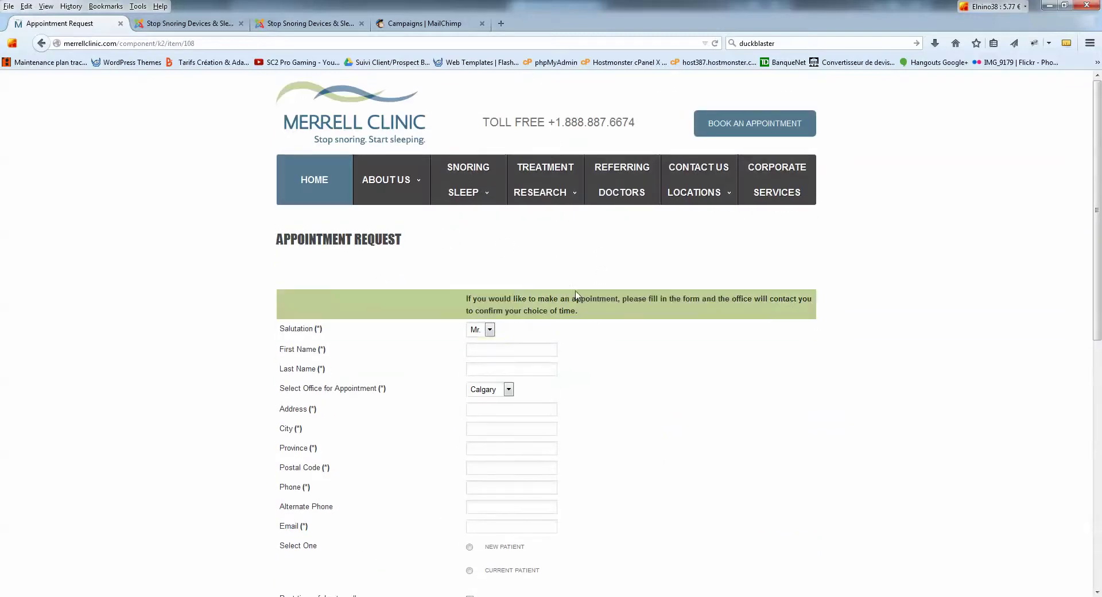
pyautogui.scroll(-8, 577, 295)
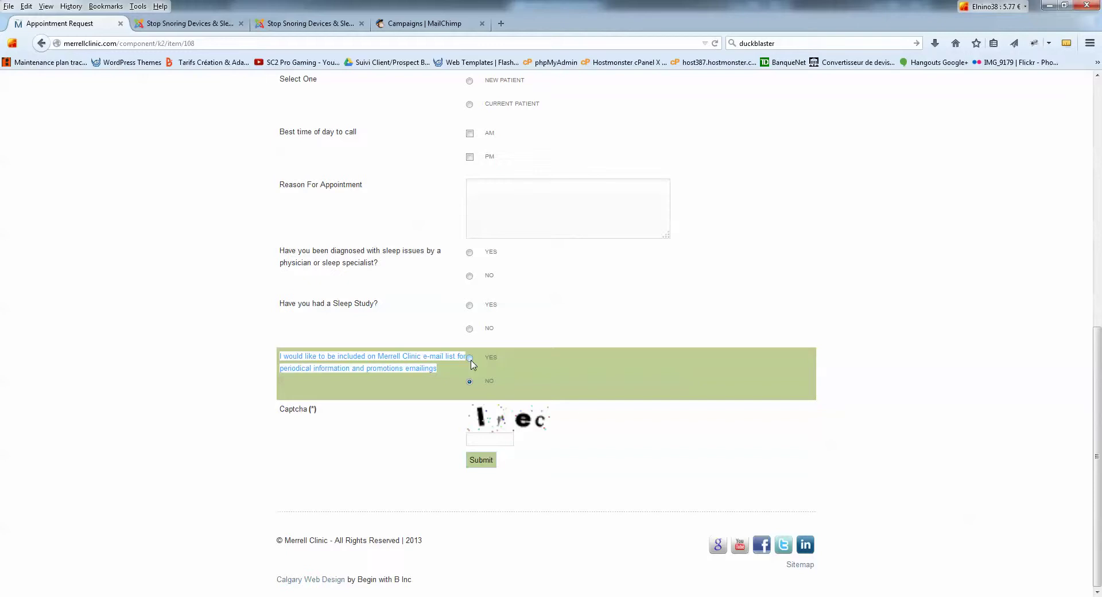
pyautogui.click(470, 358)
pyautogui.click(470, 382)
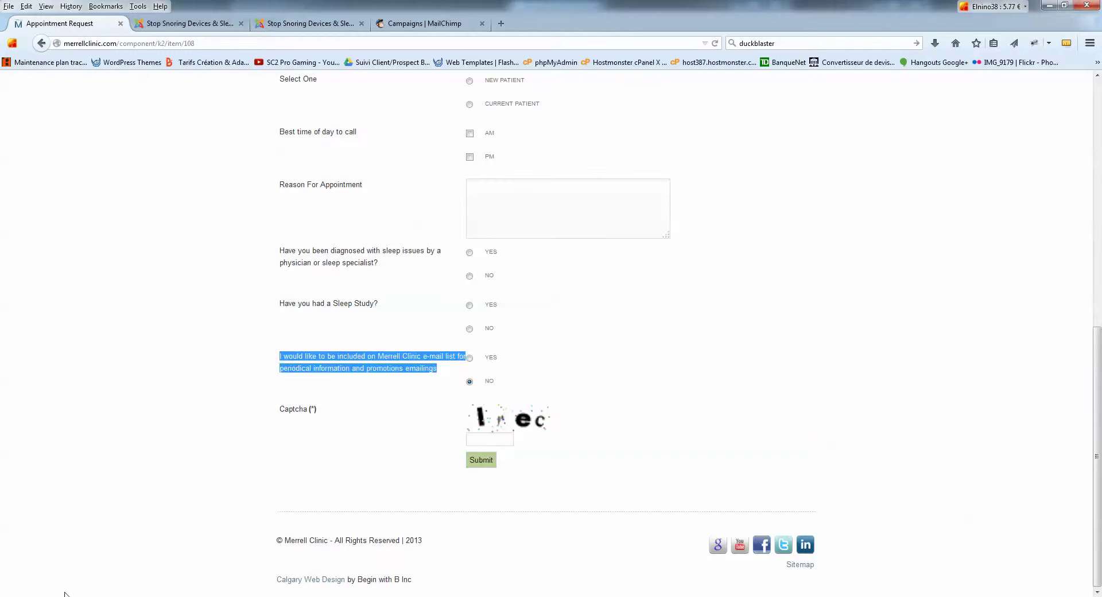
pyautogui.click(137, 594)
# In the Appointment Request Summary email, check whether the e-mail list consent line has an answer.
pyautogui.click(173, 555)
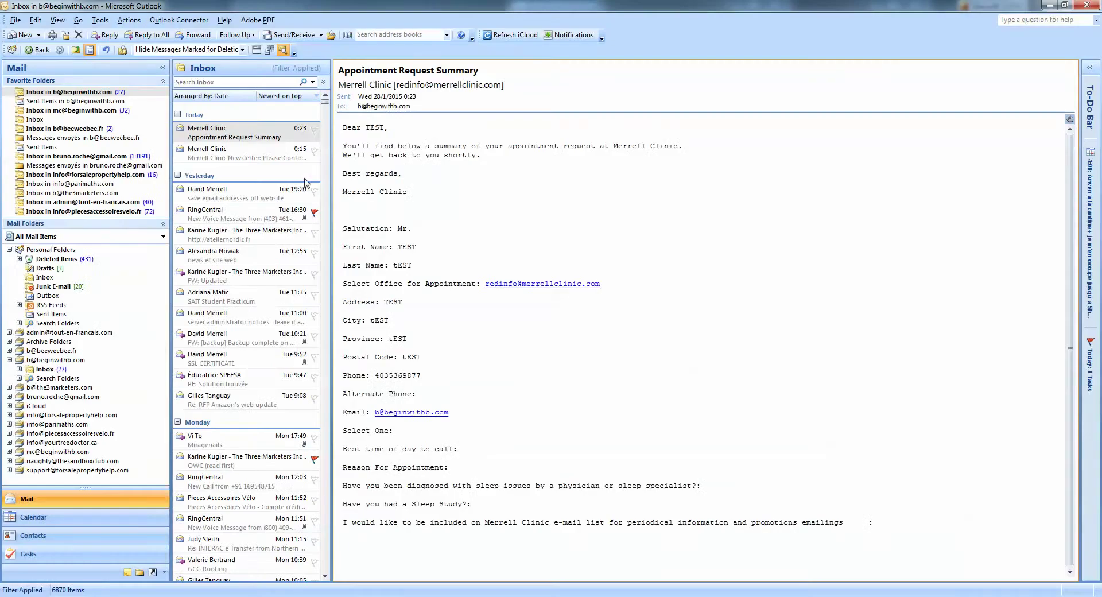
pyautogui.moveTo(343, 127); pyautogui.dragTo(413, 186)
pyautogui.click(387, 171)
pyautogui.moveTo(876, 522); pyautogui.dragTo(341, 522)
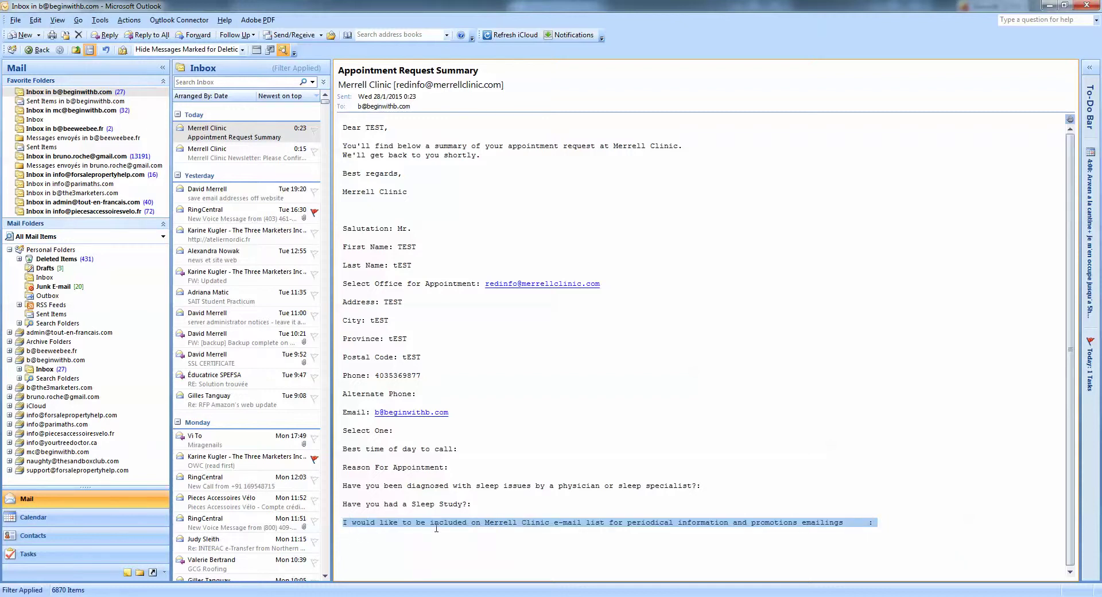
pyautogui.click(877, 524)
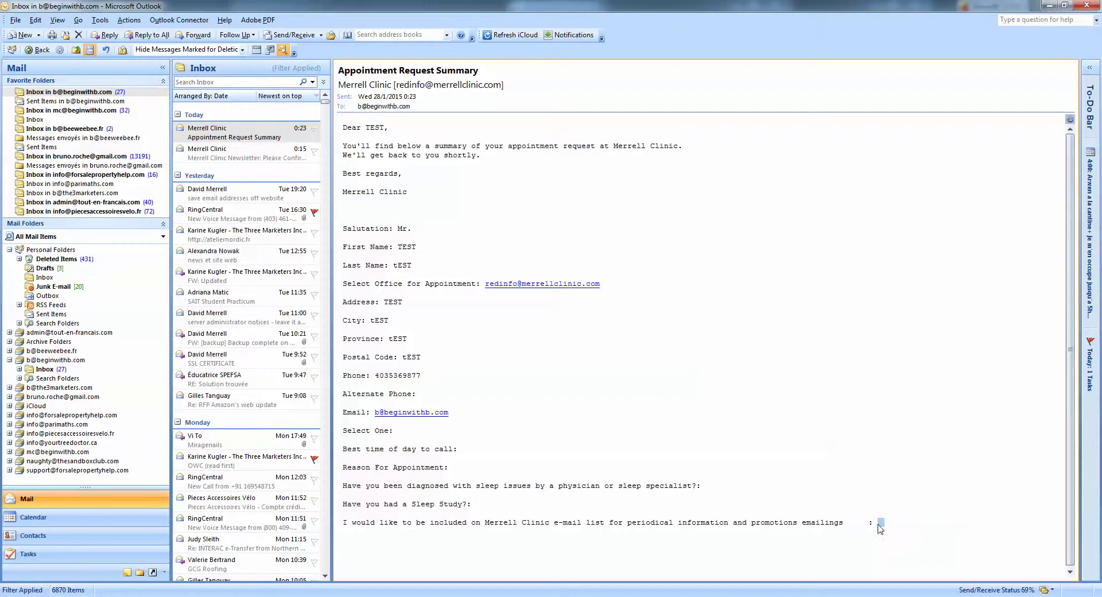
pyautogui.click(880, 524)
pyautogui.click(882, 522)
pyautogui.click(879, 519)
# Copy the requester's e-mail address from the Email line and minimize Outlook.
pyautogui.doubleClick(420, 413)
pyautogui.rightClick(398, 422)
pyautogui.click(345, 423)
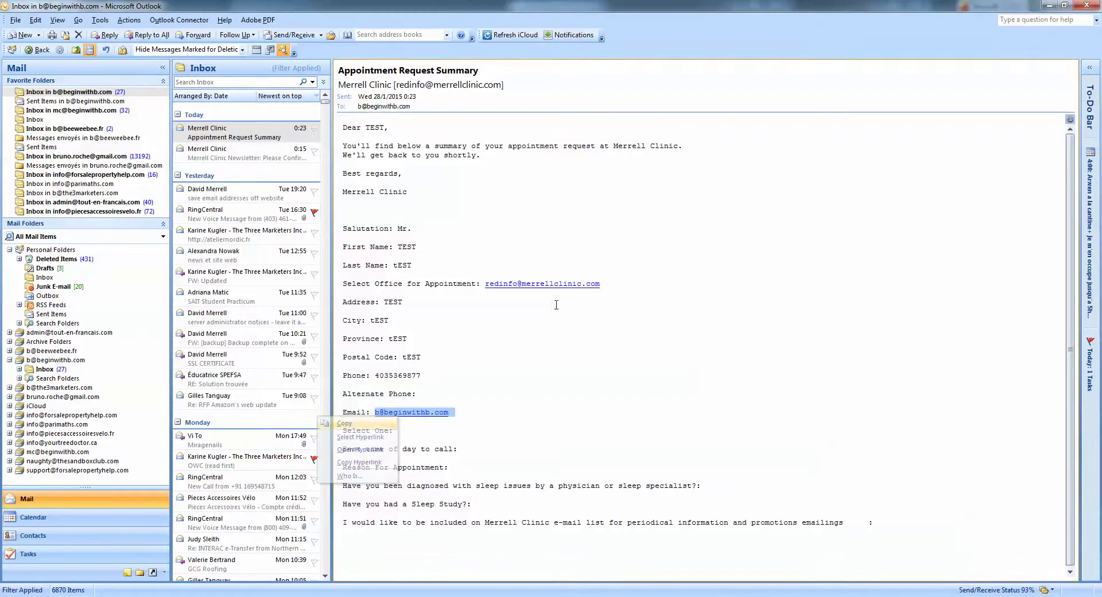
pyautogui.click(1056, 5)
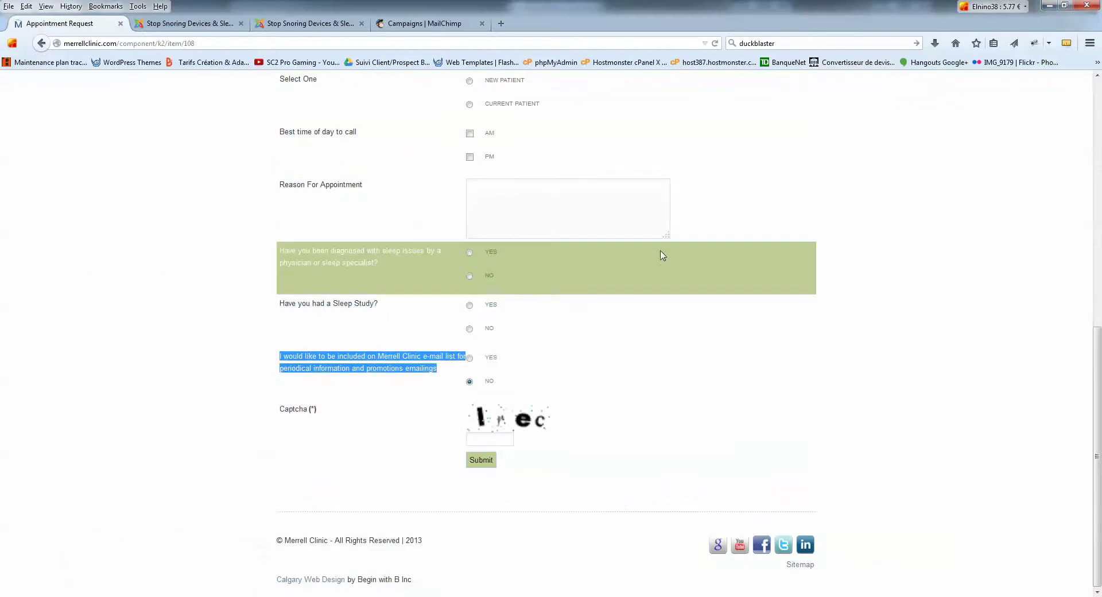
# Start adding a subscriber to the Merrell Clinic Newsletter and paste in the copied e-mail address.
pyautogui.click(391, 24)
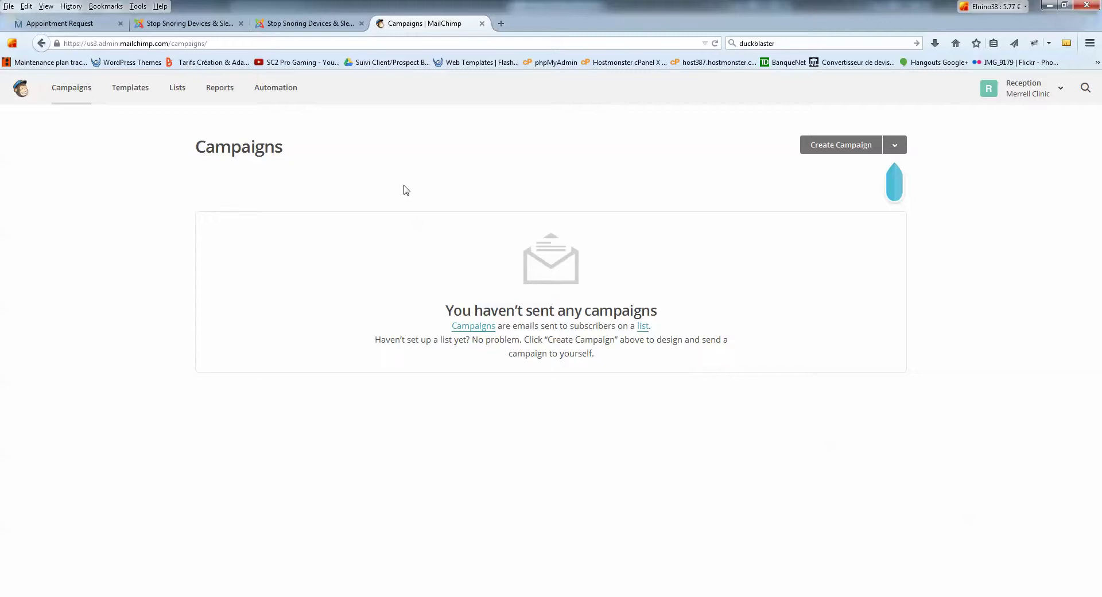
pyautogui.click(177, 95)
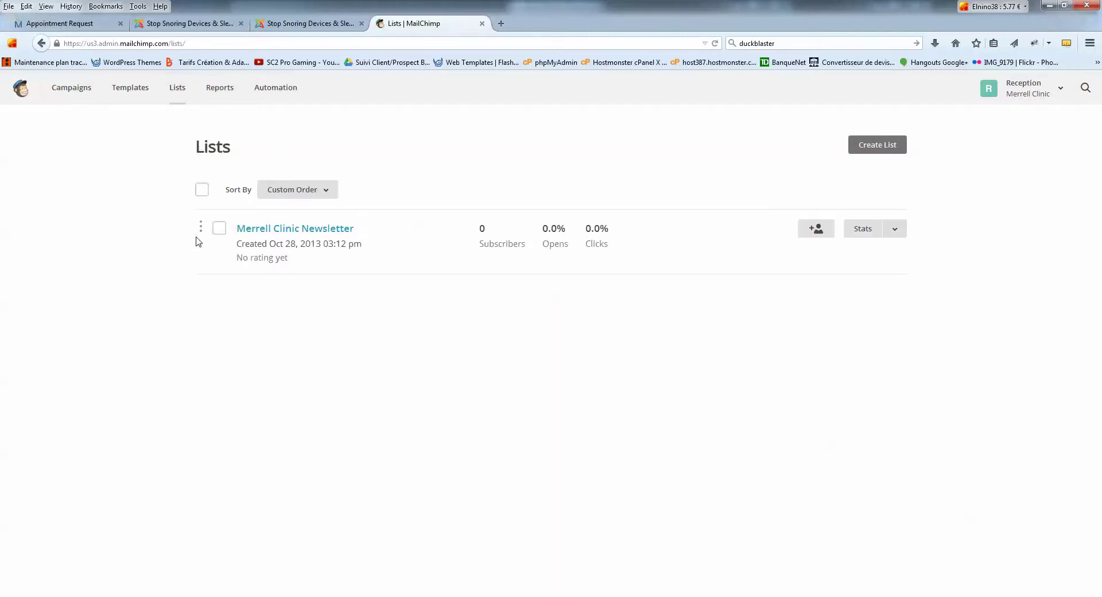
pyautogui.click(812, 232)
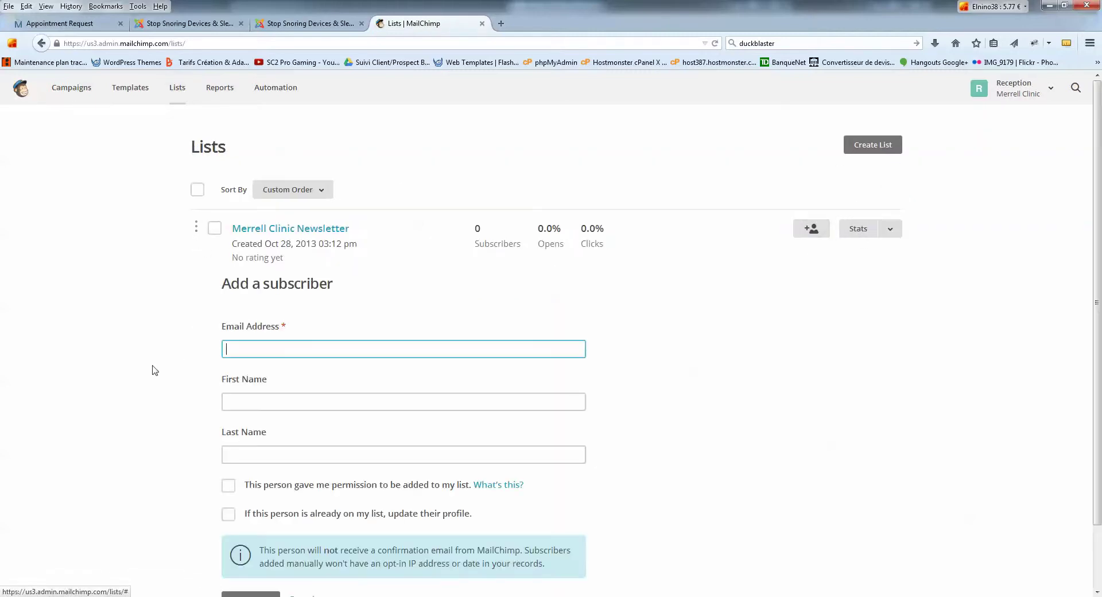
pyautogui.hotkey('ctrl', 'v')
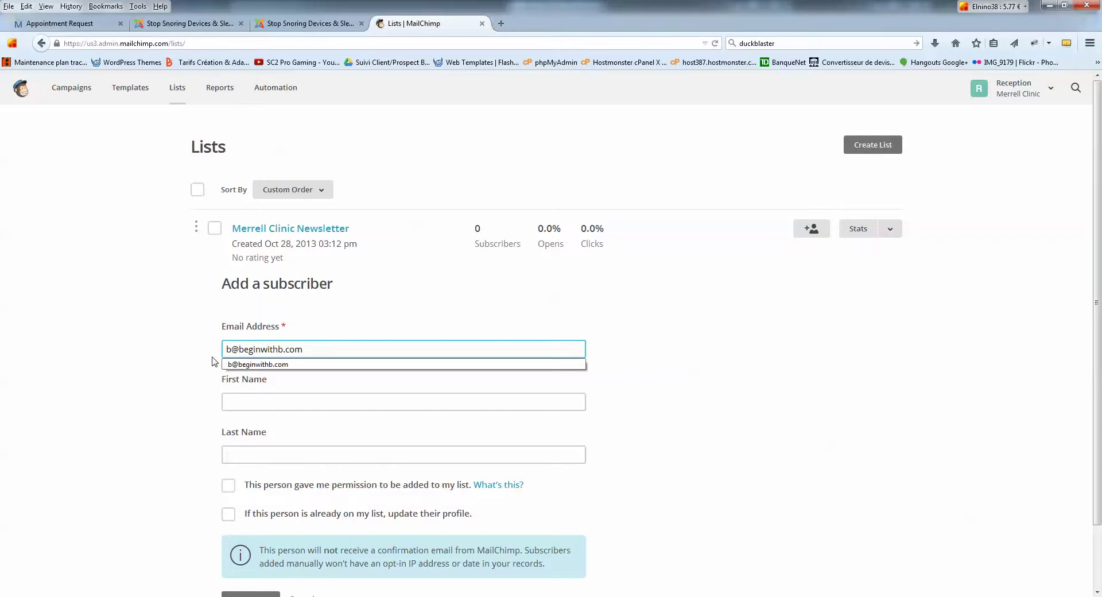
# Tick the permission and update-existing-profile boxes and subscribe the address.
pyautogui.click(229, 486)
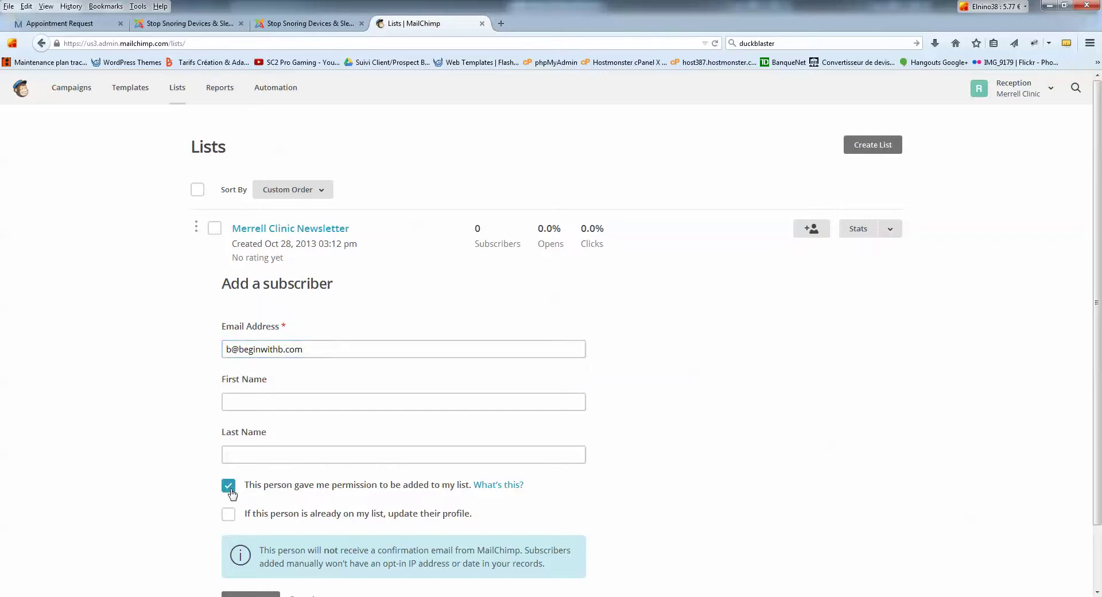
pyautogui.click(453, 491)
pyautogui.scroll(-2, 453, 491)
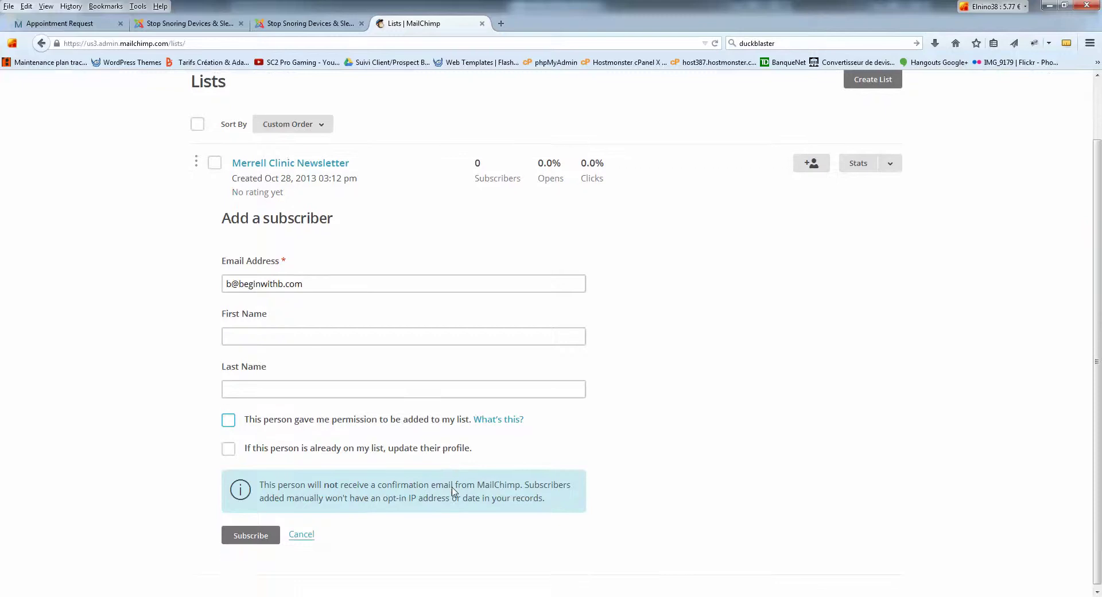
pyautogui.click(241, 535)
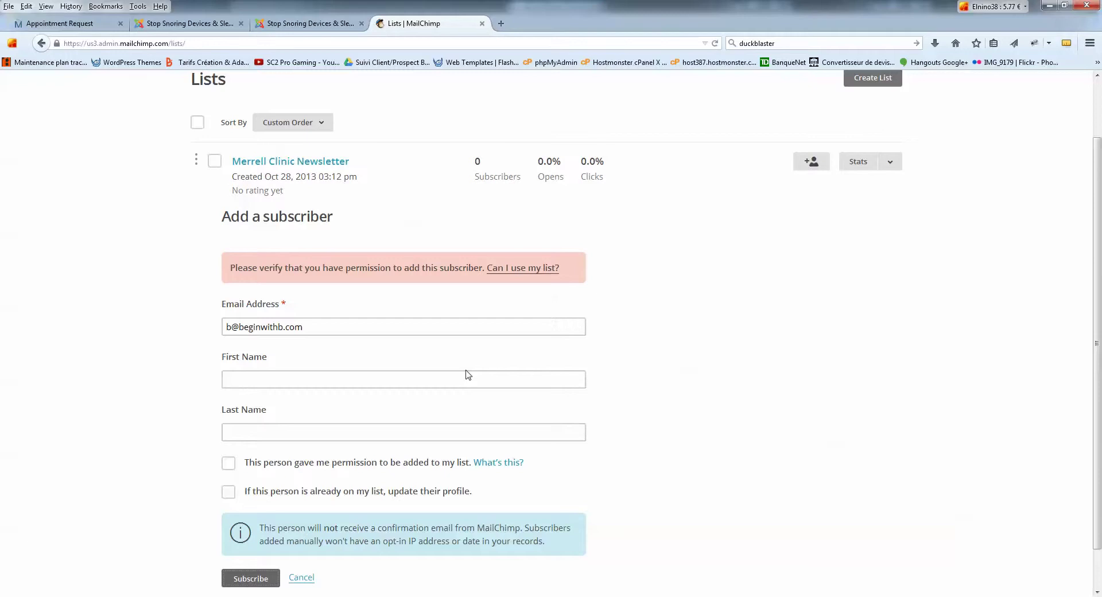
pyautogui.click(229, 463)
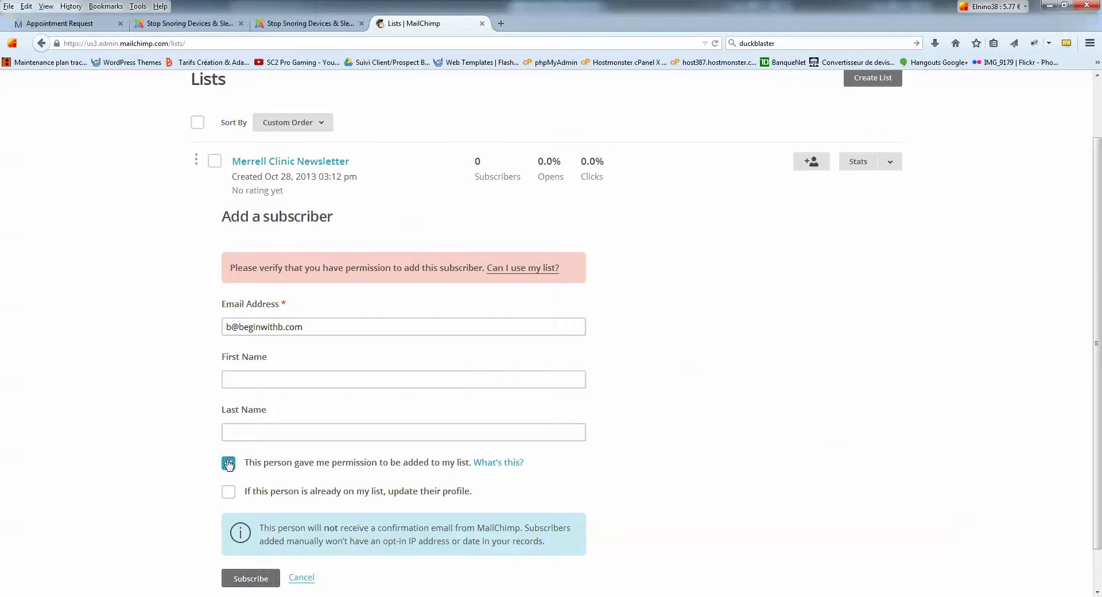
pyautogui.click(228, 491)
pyautogui.click(251, 578)
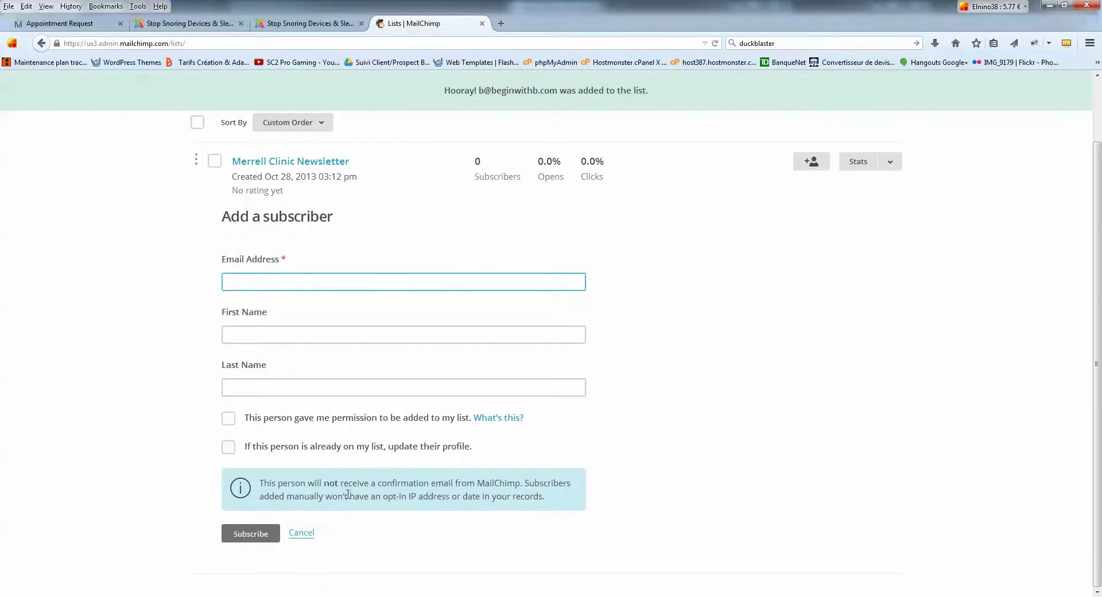
# View the Merrell Clinic Newsletter's subscribers, still empty, then return to the appointment request form.
pyautogui.scroll(2, 789, 458)
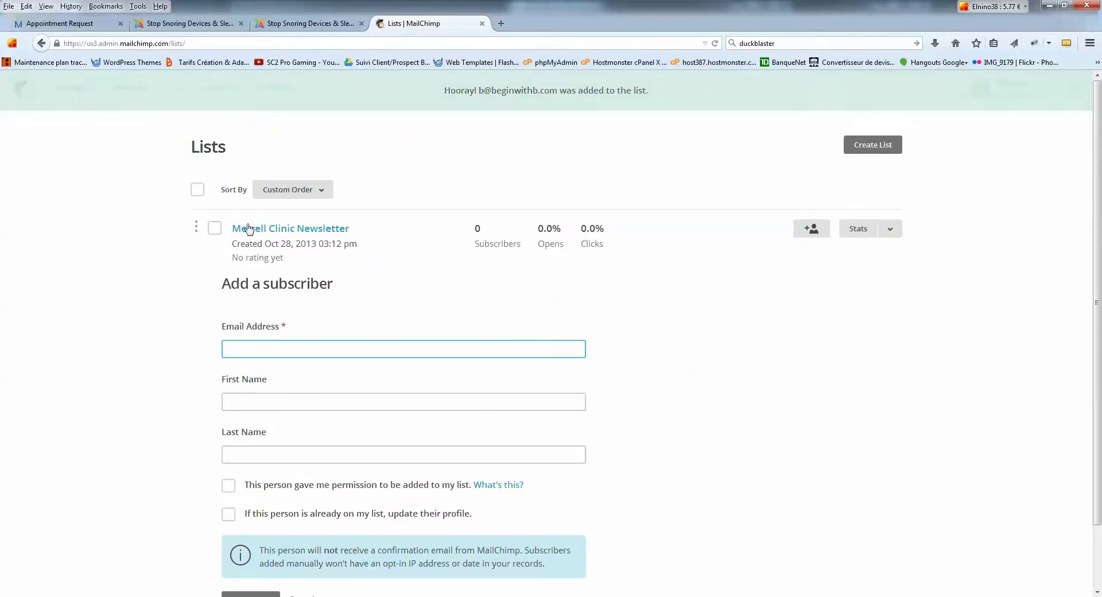
pyautogui.click(286, 234)
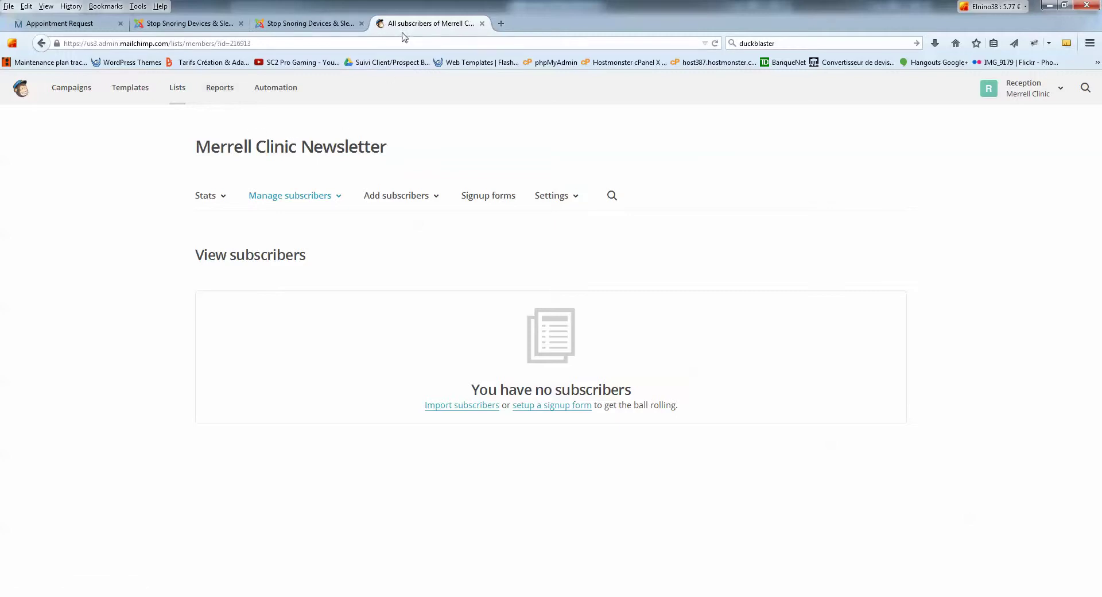
pyautogui.click(69, 27)
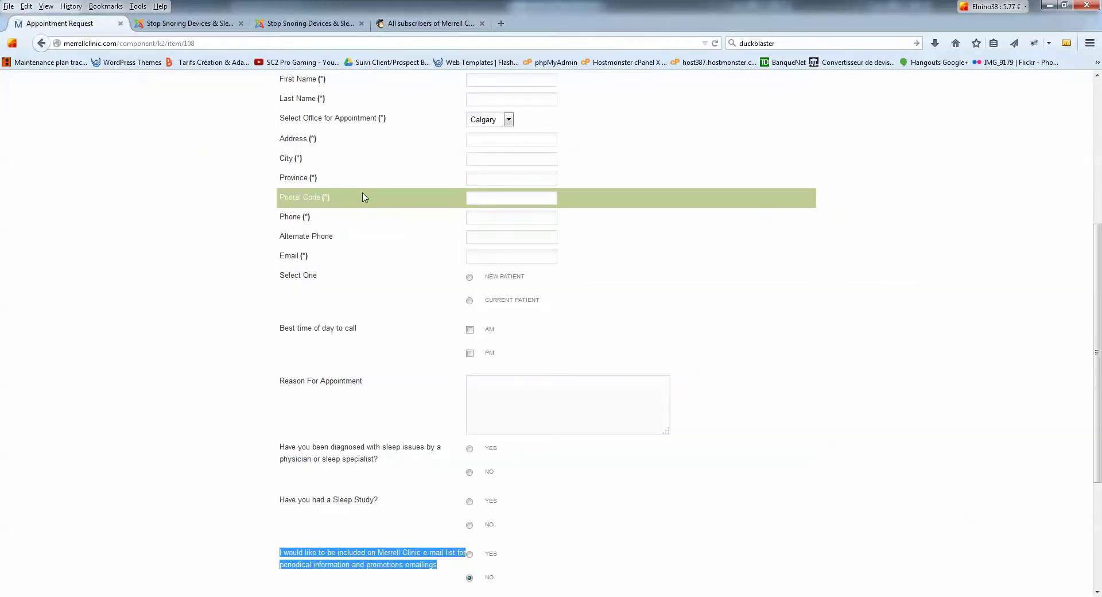
# Answer YES to joining the clinic e-mail list, then return to MailChimp's subscriber page.
pyautogui.scroll(4, 362, 197)
pyautogui.scroll(-6, 373, 236)
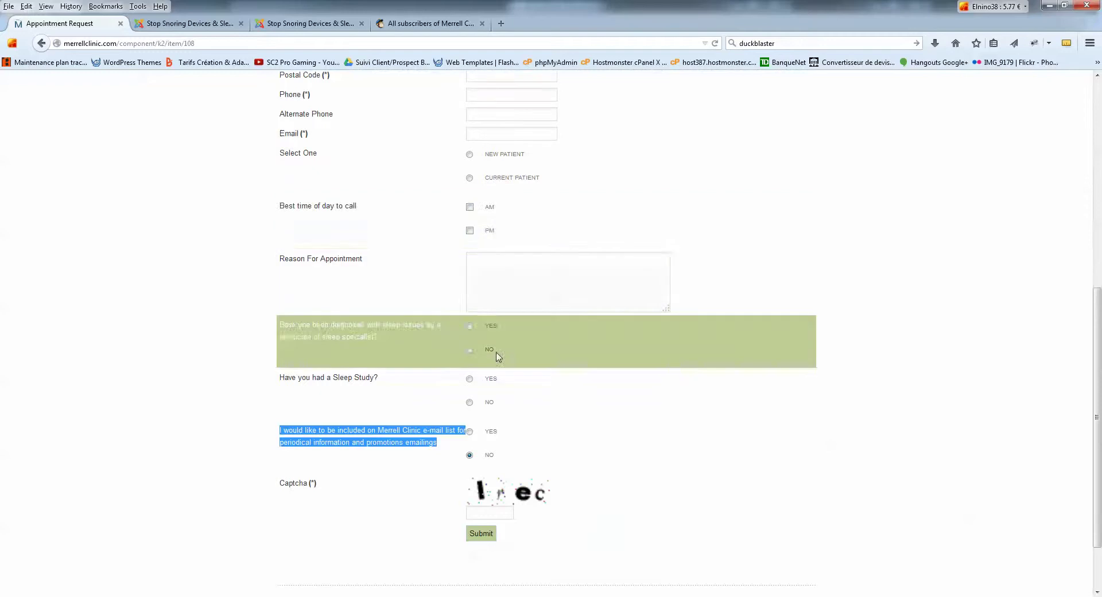
pyautogui.click(470, 432)
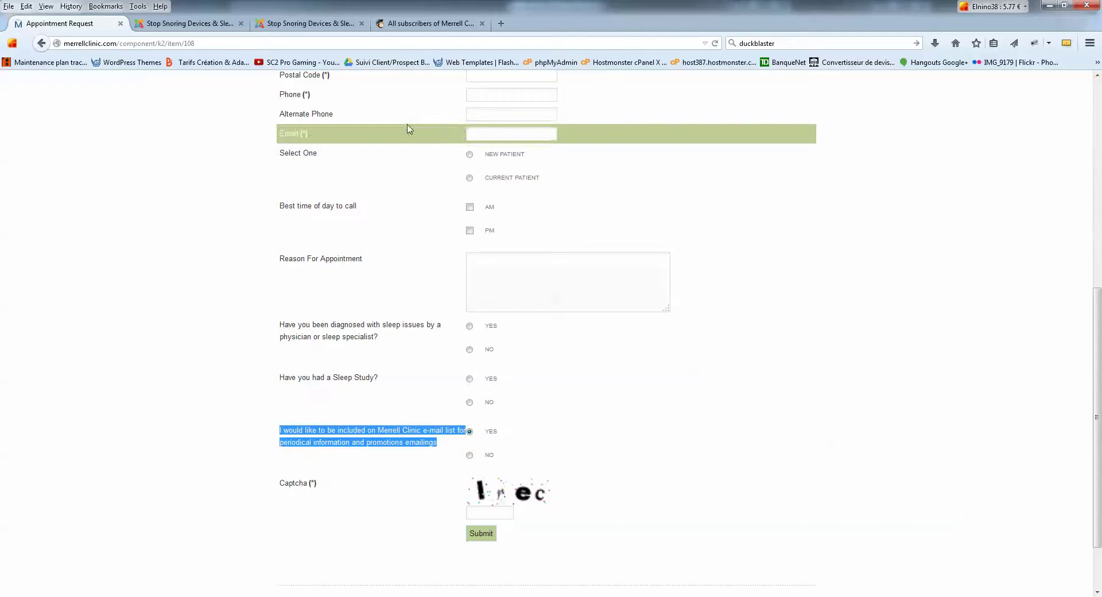
pyautogui.click(429, 26)
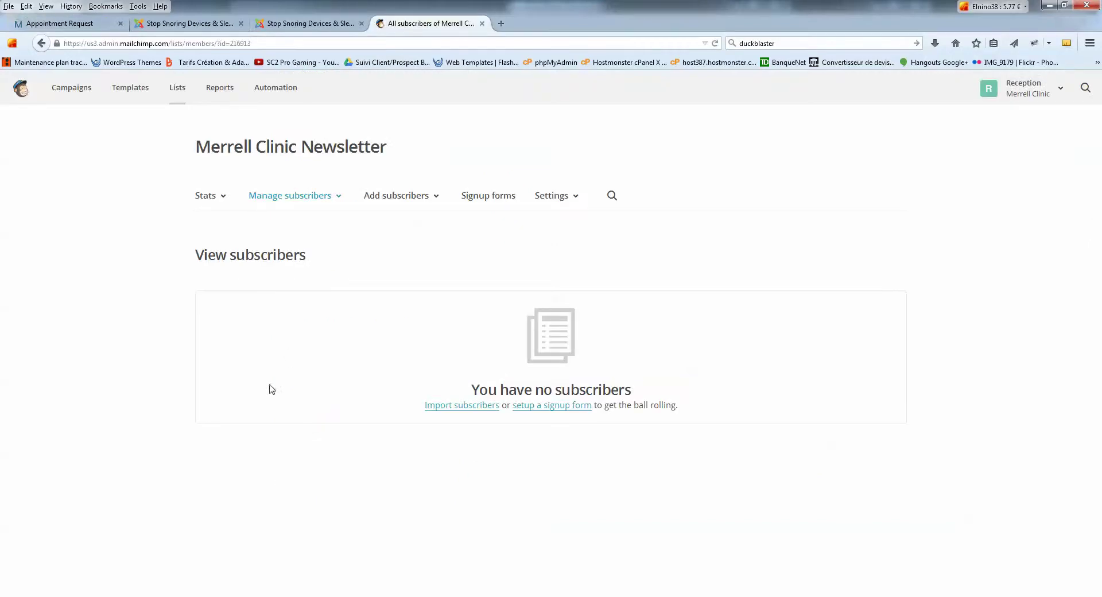
# Glance at the Manage subscribers dropdown, then head back to the Lists overview.
pyautogui.click(332, 195)
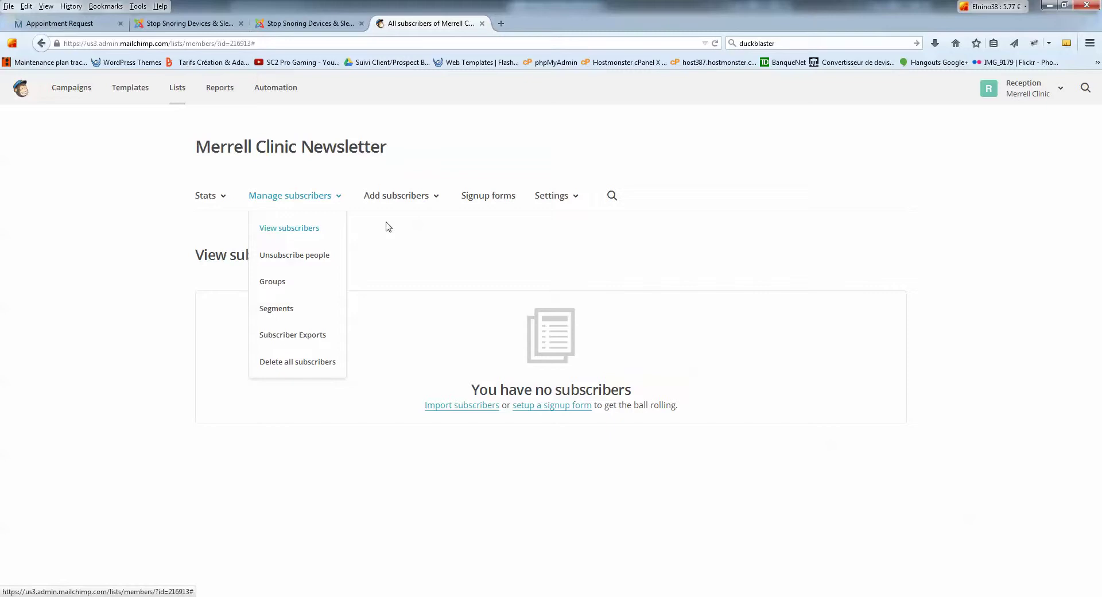
pyautogui.click(337, 197)
pyautogui.click(176, 90)
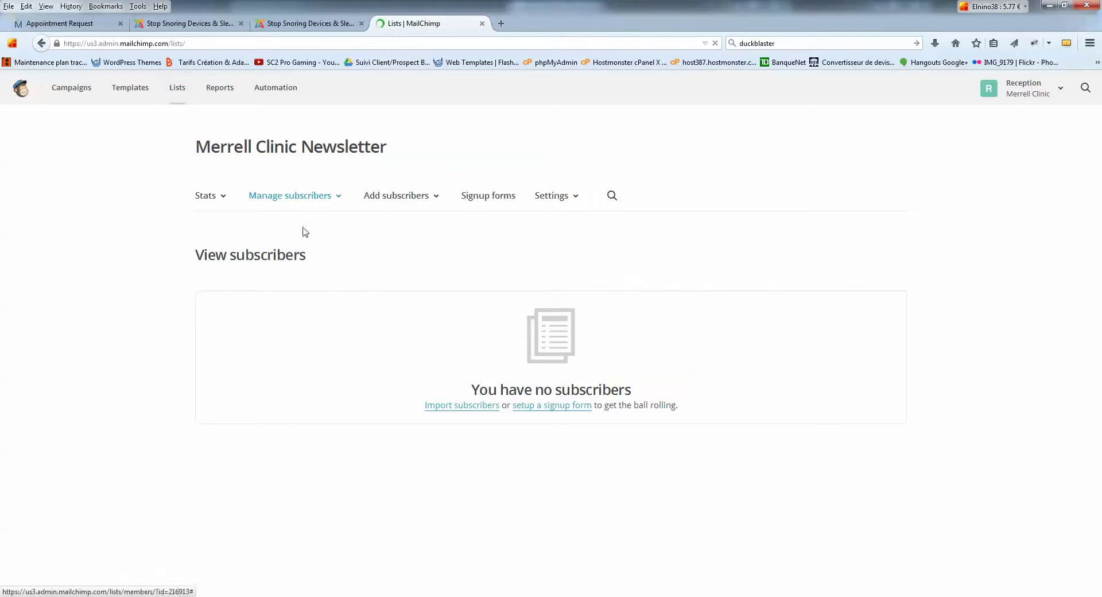